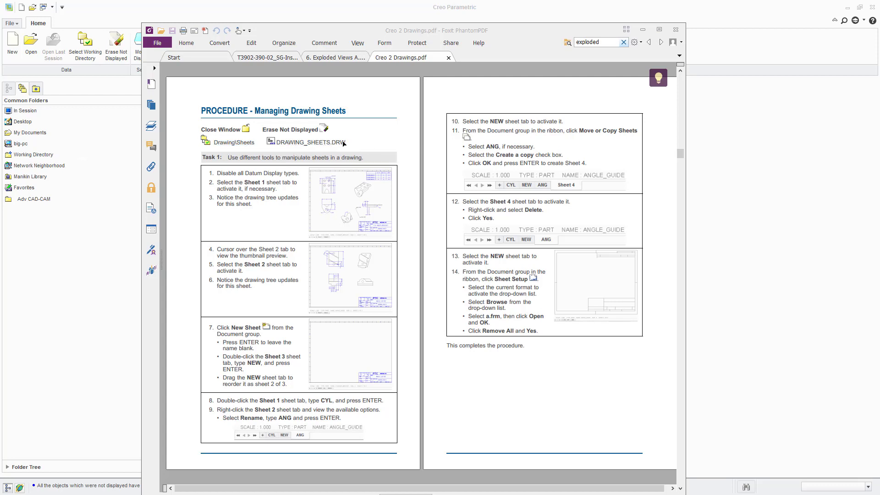
# - Switch to Creo Parametric and open the drawing file drawing_sheets.drw from the Sheets folder
pyautogui.moveTo(450, 31); pyautogui.dragTo(0, 32)
pyautogui.click(32, 46)
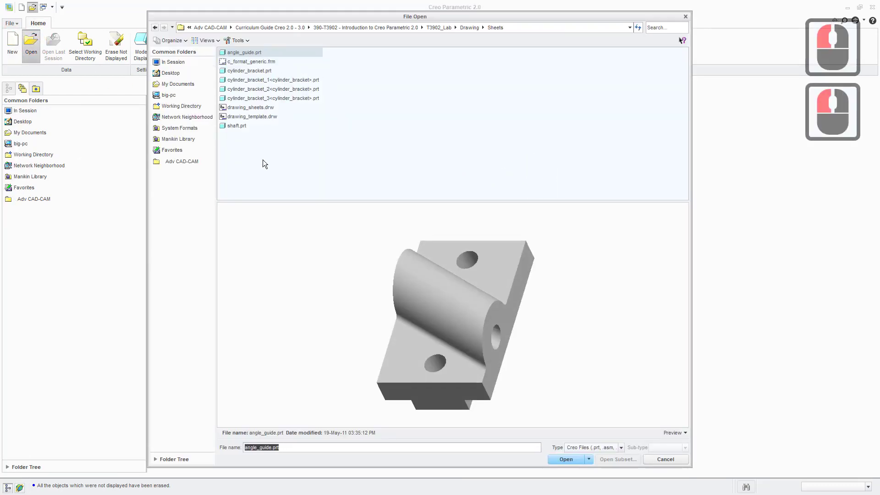
pyautogui.click(252, 108)
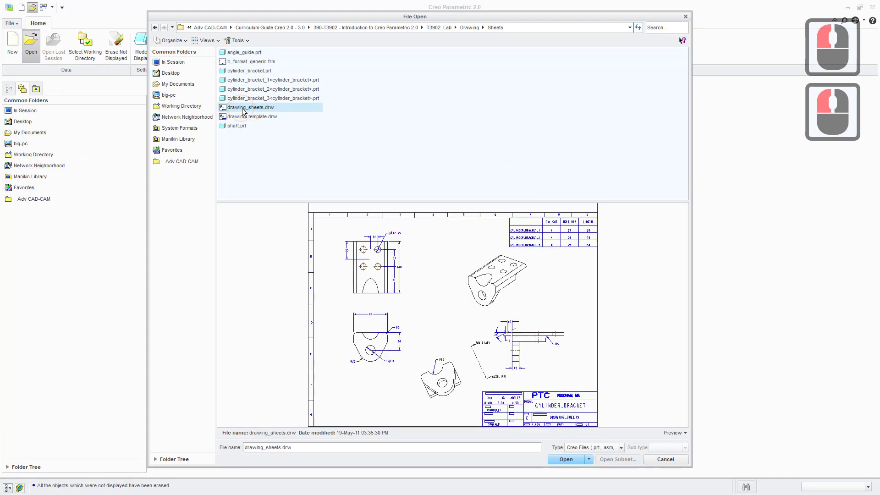
pyautogui.click(565, 459)
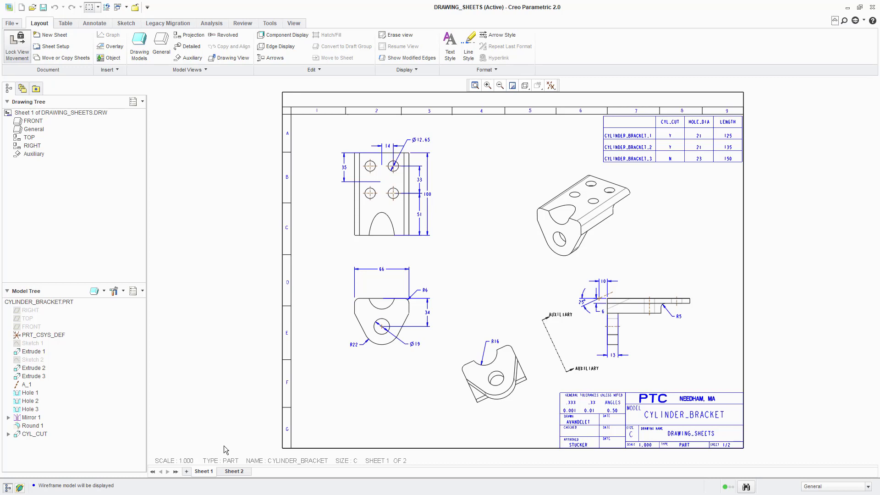
# - Compare Sheet 1 and Sheet 2 through their previews, drawing views and drawing tree entries
pyautogui.moveTo(204, 474)
pyautogui.moveTo(234, 476)
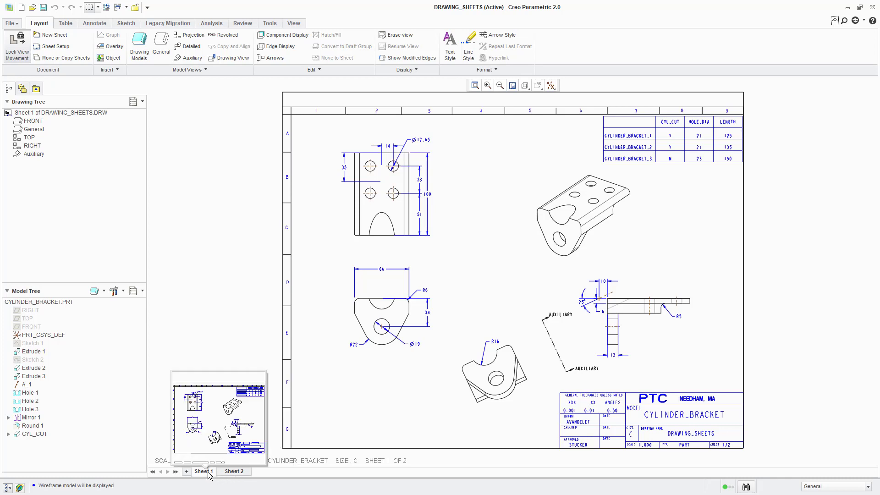
pyautogui.click(234, 472)
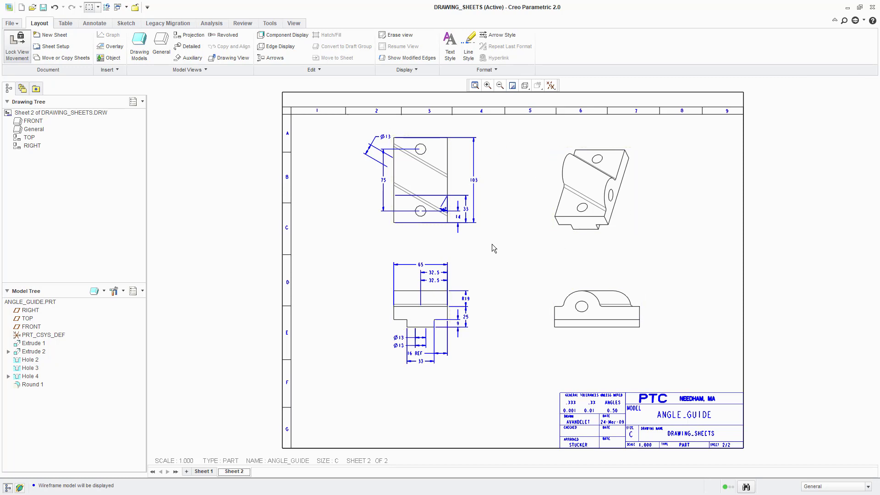
pyautogui.click(204, 472)
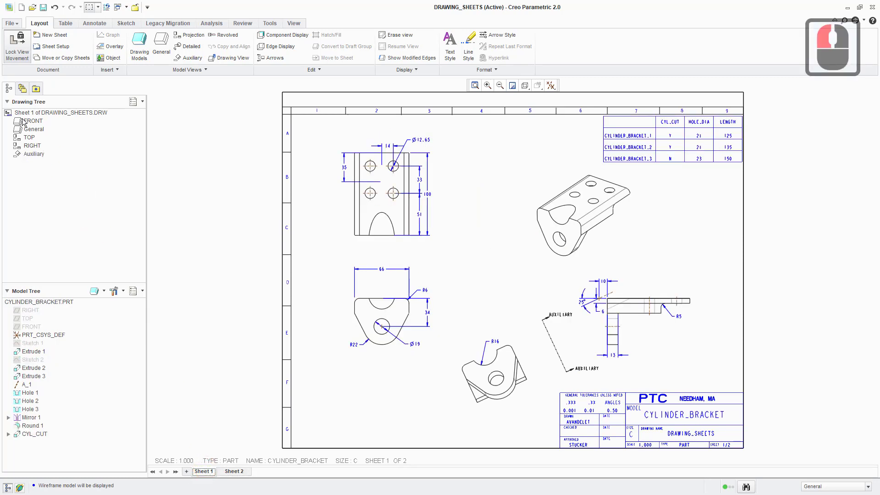
pyautogui.click(34, 130)
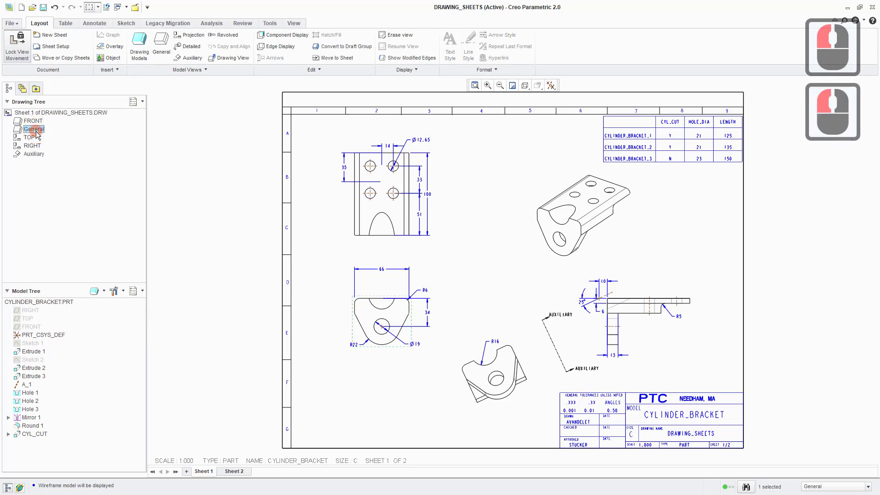
pyautogui.click(32, 137)
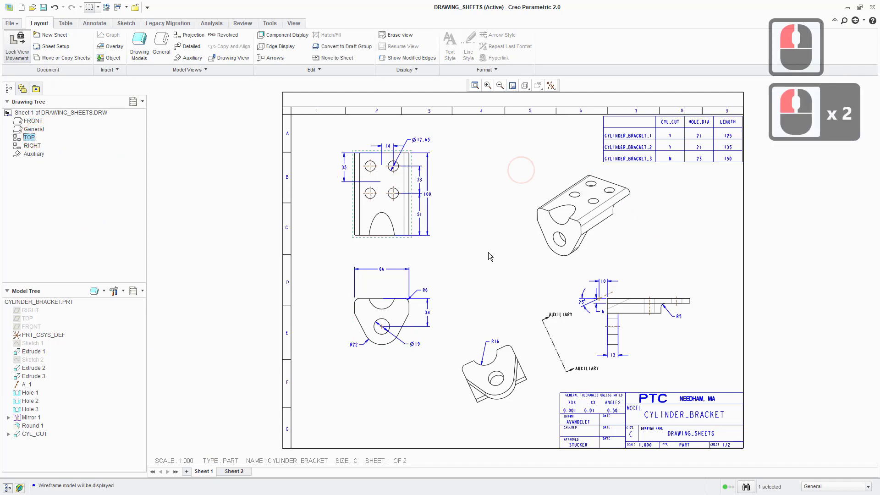
pyautogui.click(233, 473)
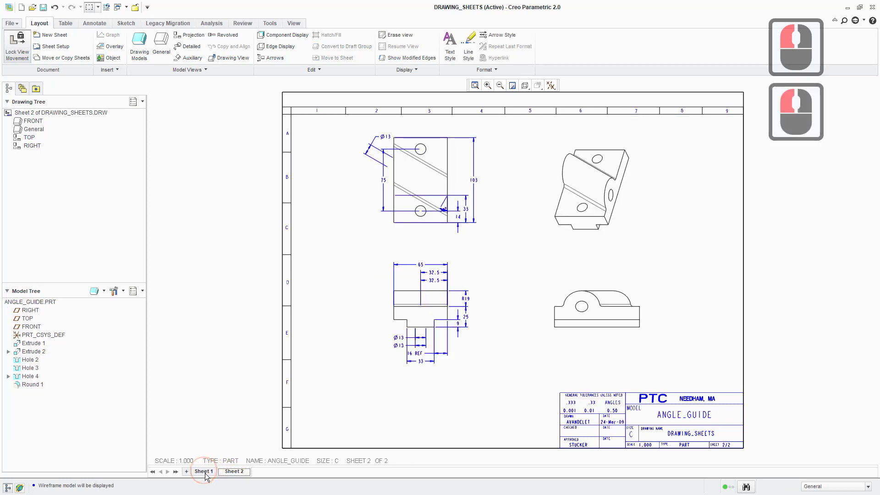
pyautogui.click(204, 472)
pyautogui.click(235, 473)
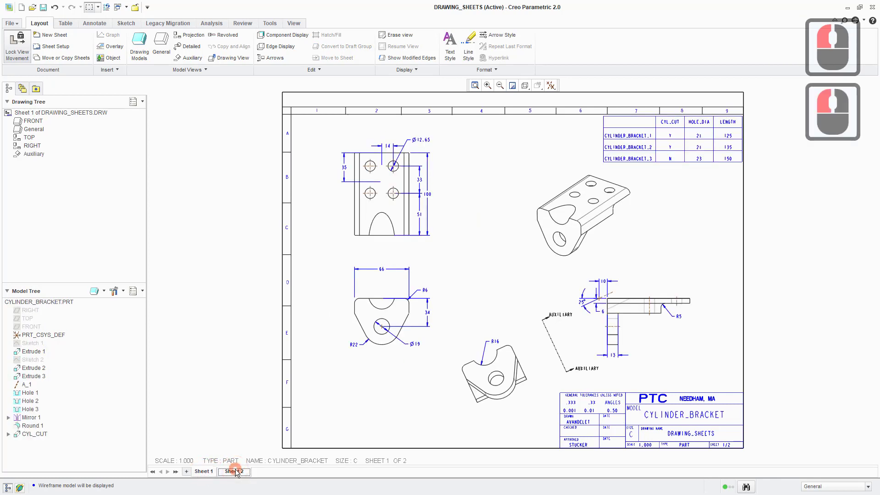
pyautogui.click(235, 472)
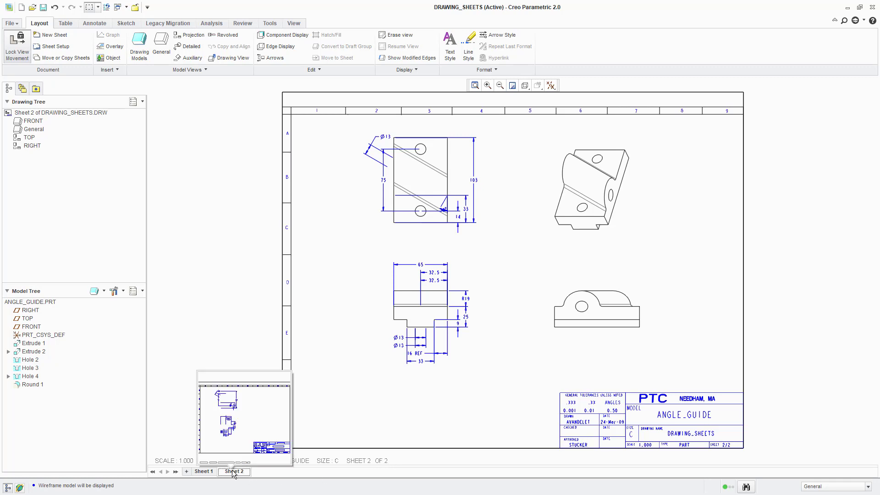
pyautogui.moveTo(204, 472)
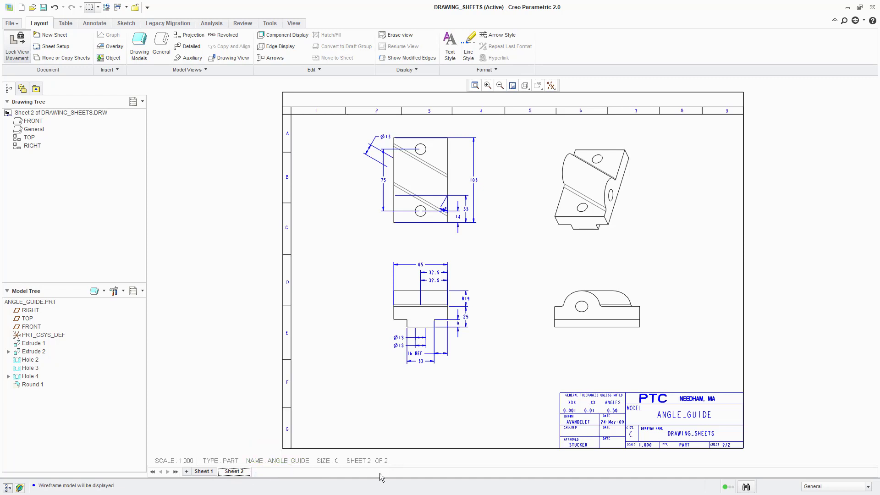
pyautogui.click(204, 471)
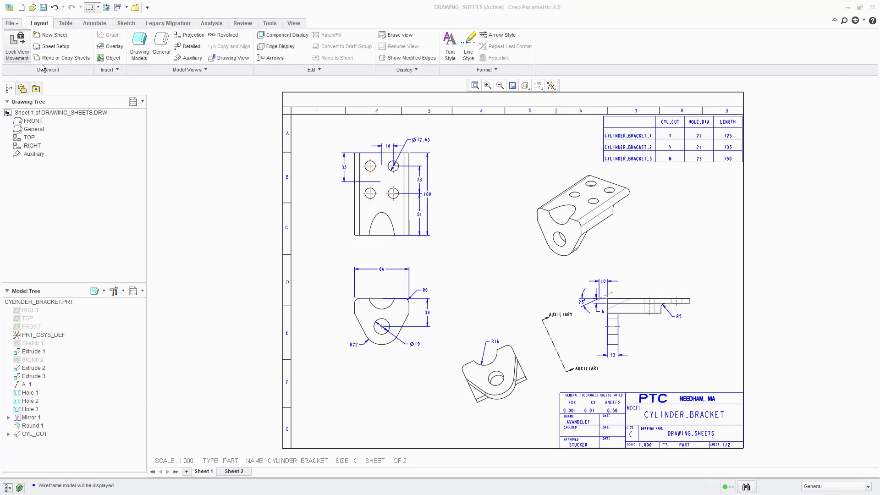
# - Add a new sheet to the drawing with the your_name parameter left blank, and rename the sheet New
pyautogui.click(43, 37)
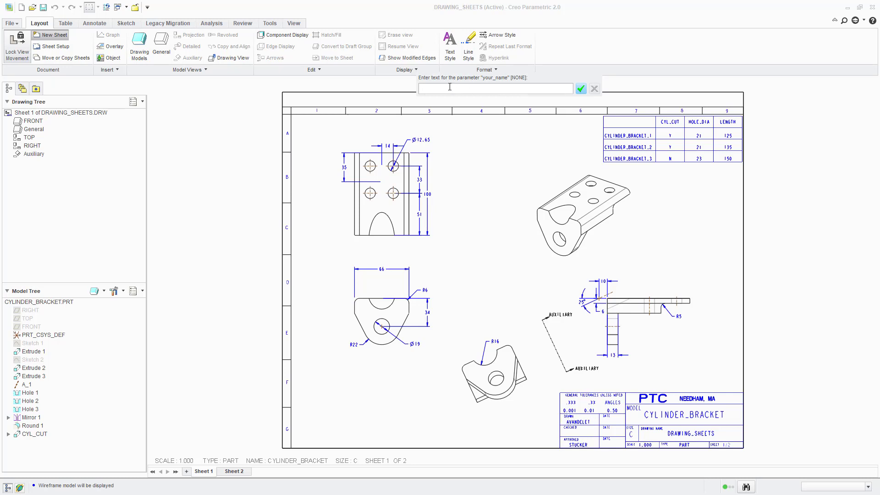
pyautogui.click(581, 88)
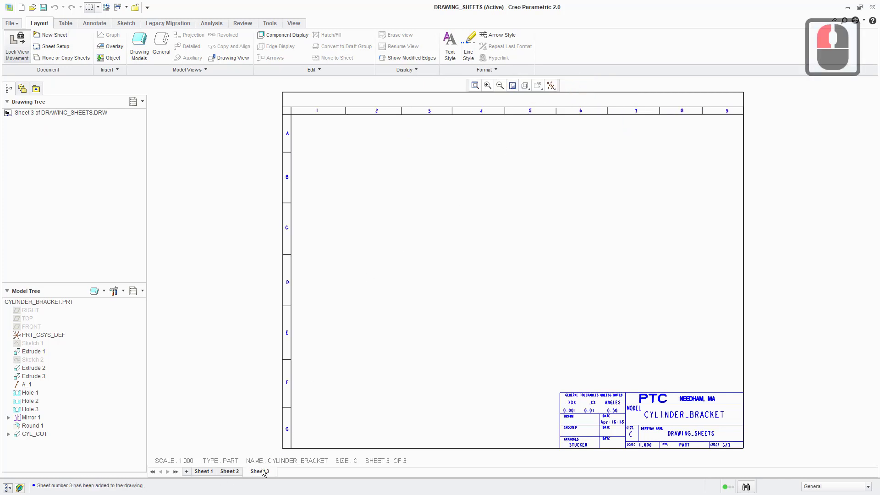
pyautogui.moveTo(260, 474)
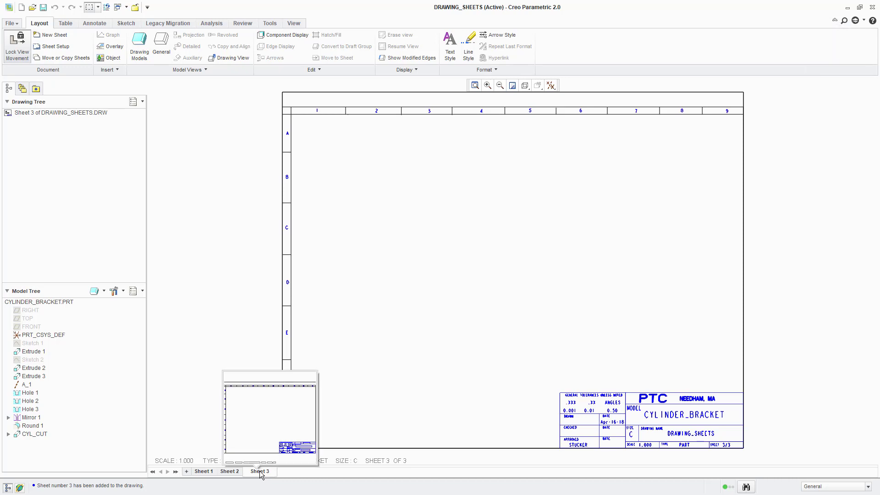
pyautogui.click(260, 473)
pyautogui.click(261, 473)
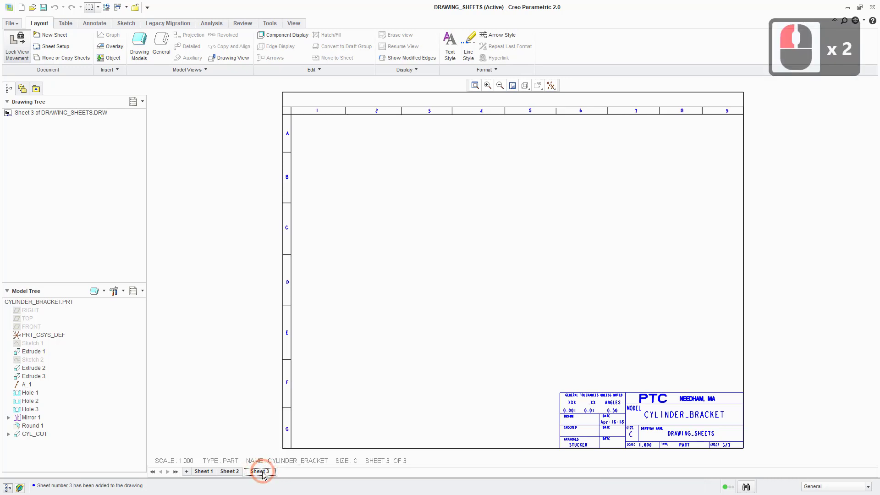
pyautogui.rightClick(263, 474)
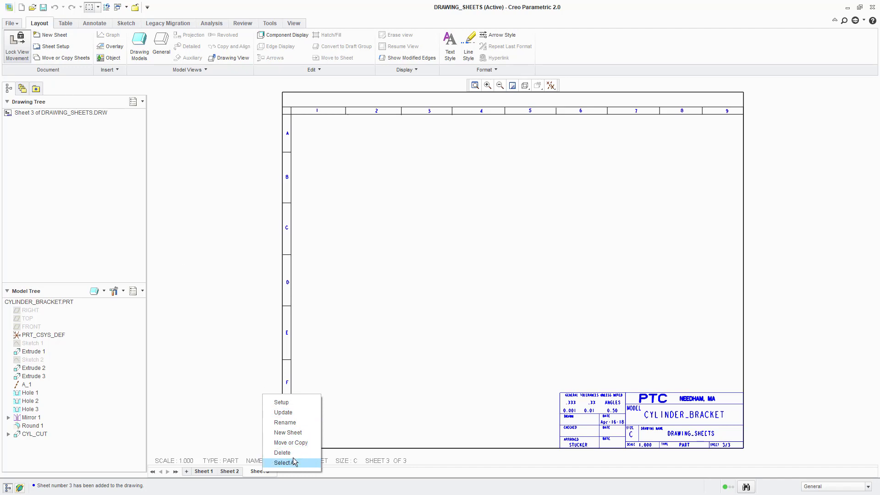
pyautogui.click(298, 426)
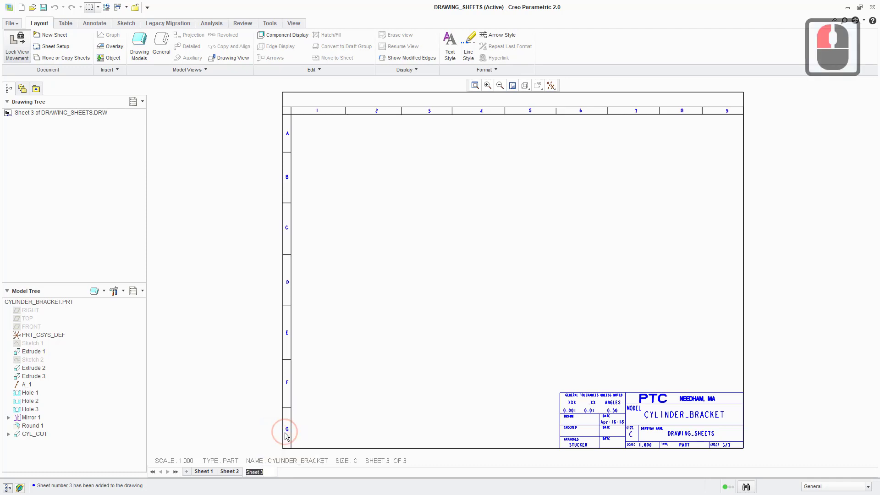
pyautogui.write('New')
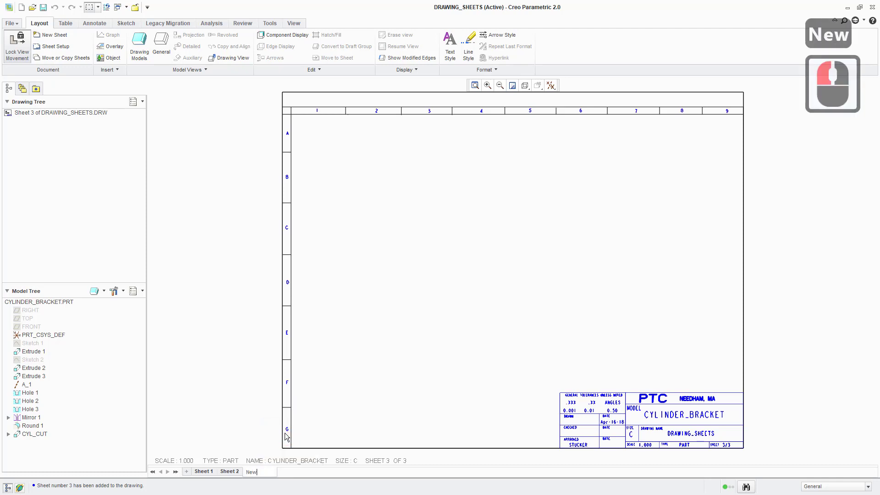
pyautogui.press('Return')
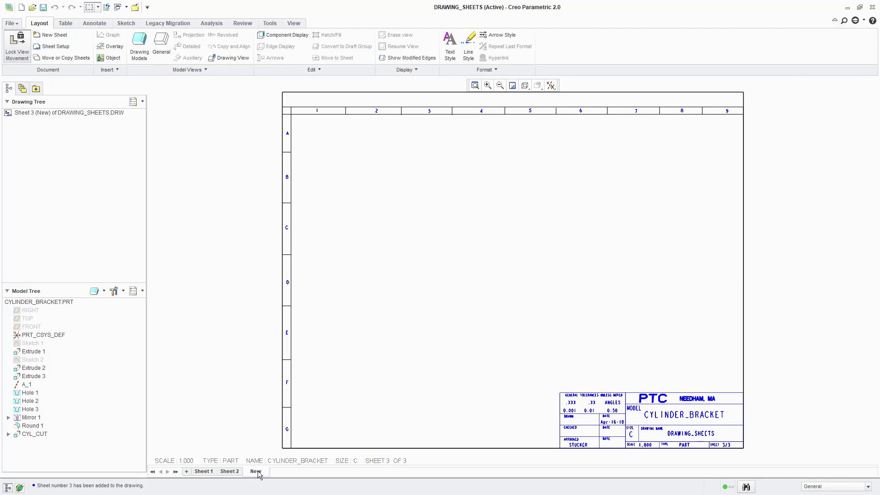
# - Reorder the New sheet so it sits between Sheet 1 and Sheet 2, and check the sheet order
pyautogui.moveTo(258, 473)
pyautogui.mouseDown()
pyautogui.moveTo(215, 471)
pyautogui.moveTo(221, 475)
pyautogui.mouseUp()
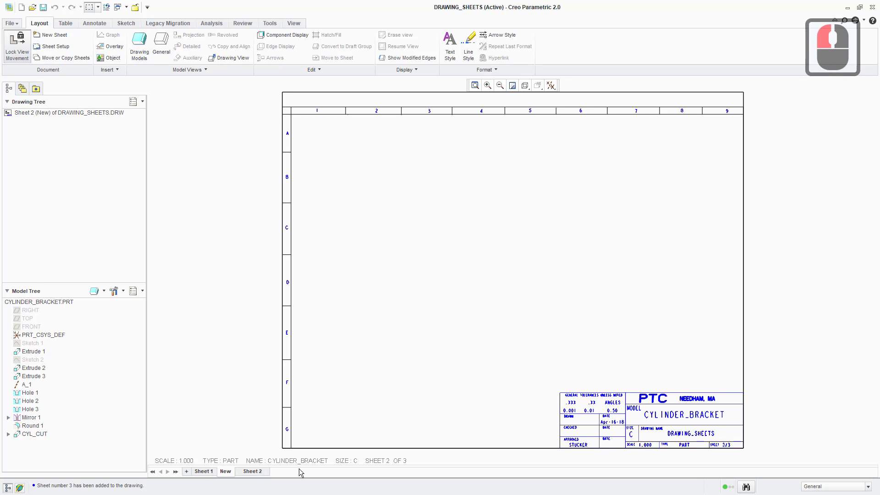
pyautogui.click(204, 472)
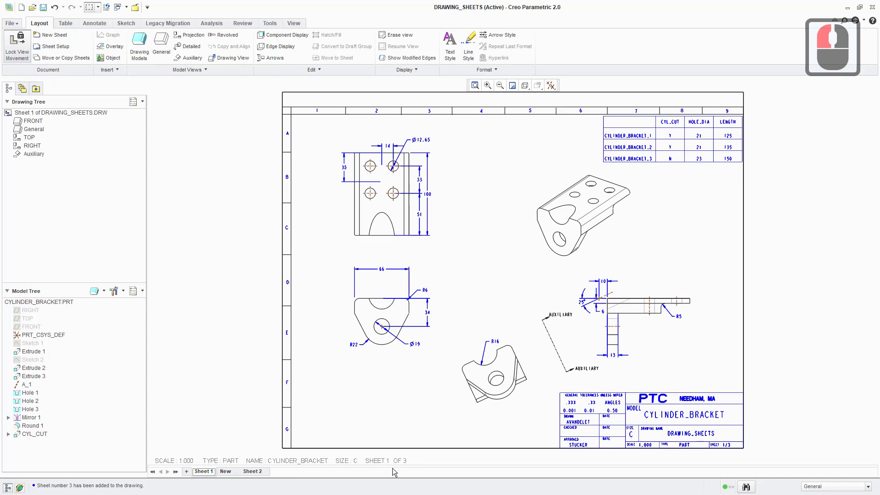
pyautogui.click(225, 471)
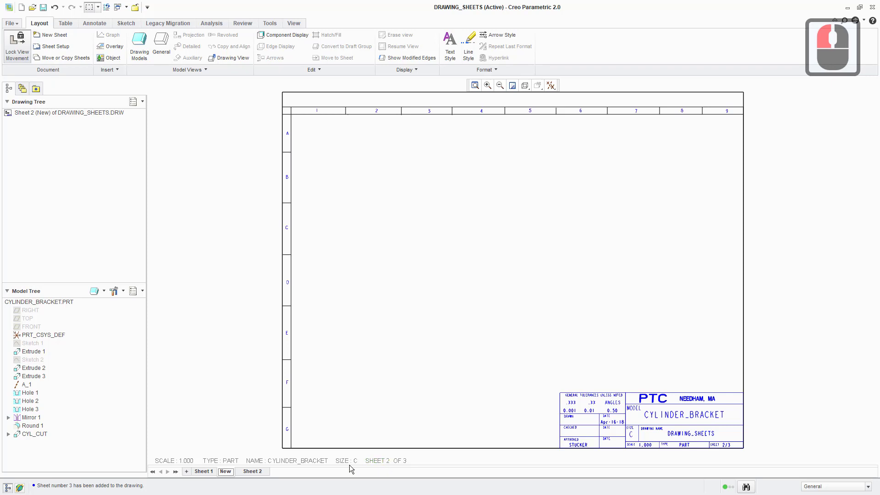
# - Rename Sheet 2, the sheet holding the angle guide views, as Ang
pyautogui.click(252, 472)
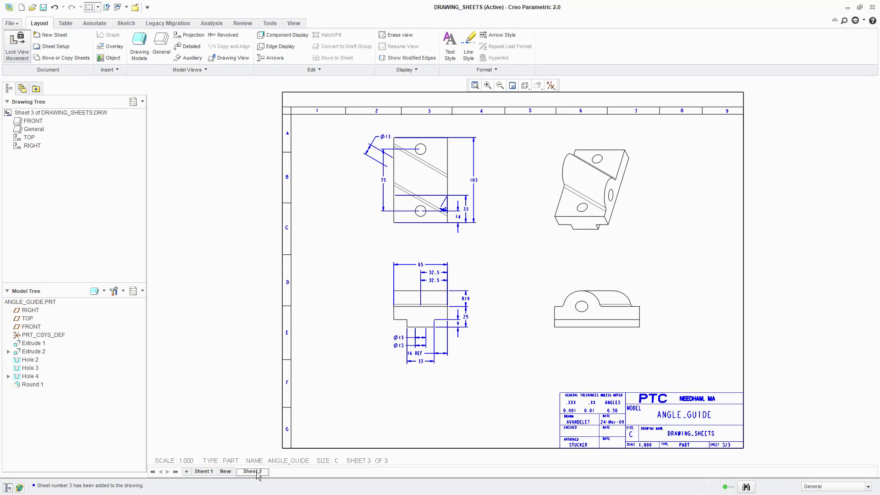
pyautogui.rightClick(258, 473)
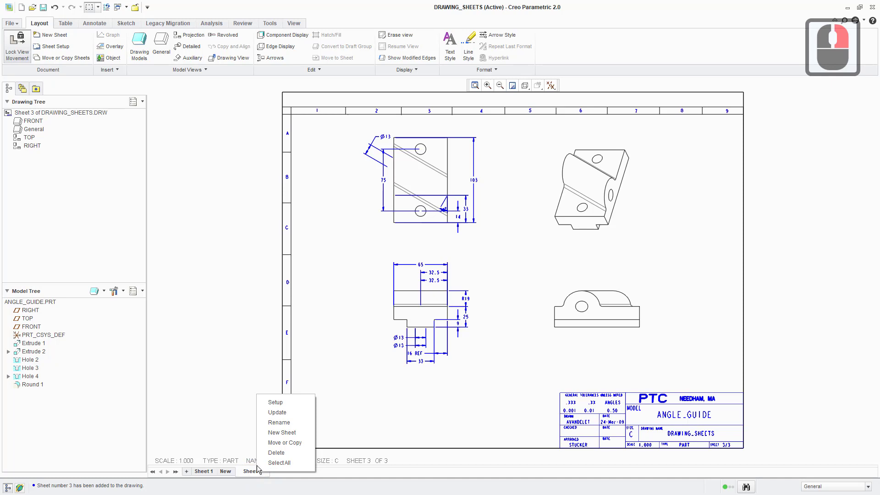
pyautogui.click(235, 437)
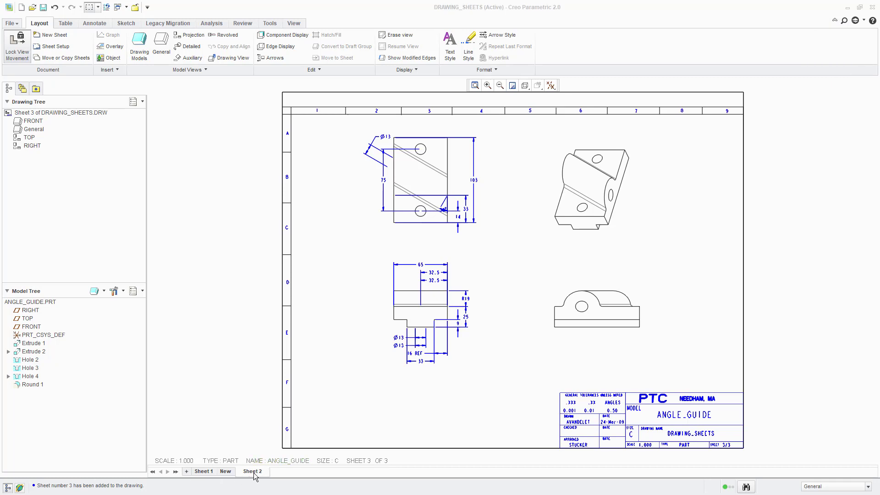
pyautogui.click(204, 472)
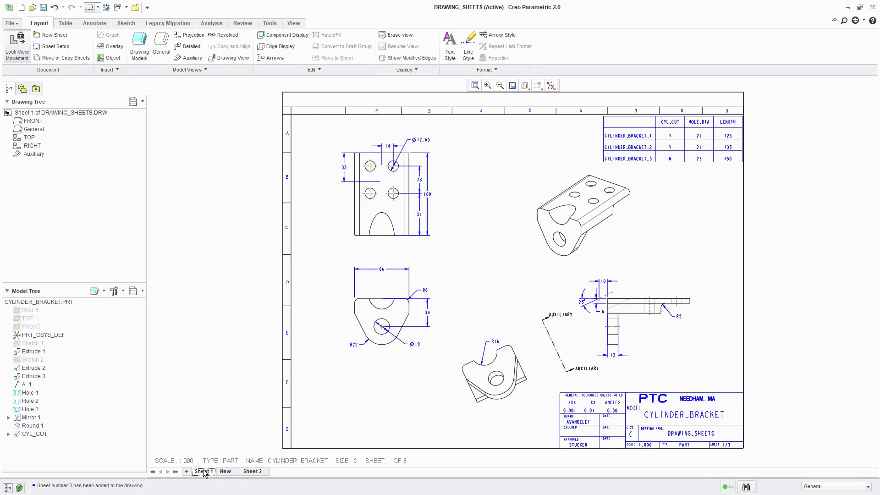
pyautogui.click(255, 472)
pyautogui.rightClick(252, 473)
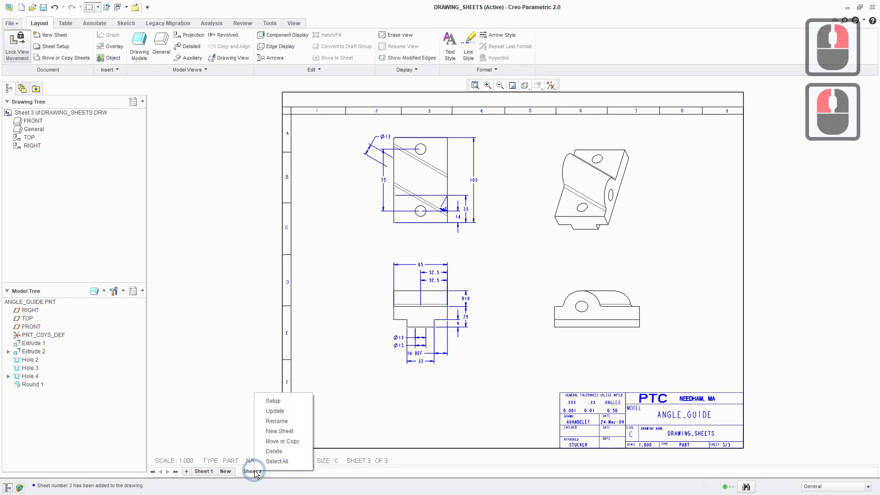
pyautogui.click(278, 421)
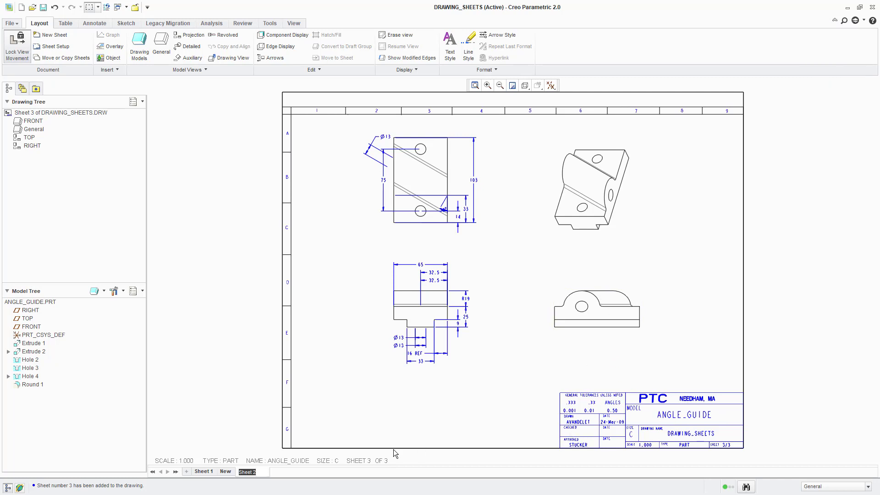
pyautogui.write('Ang')
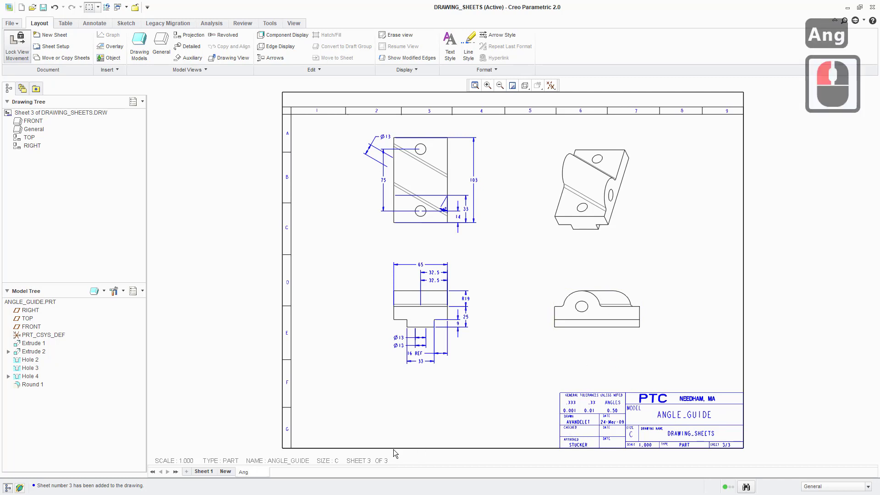
pyautogui.press('Return')
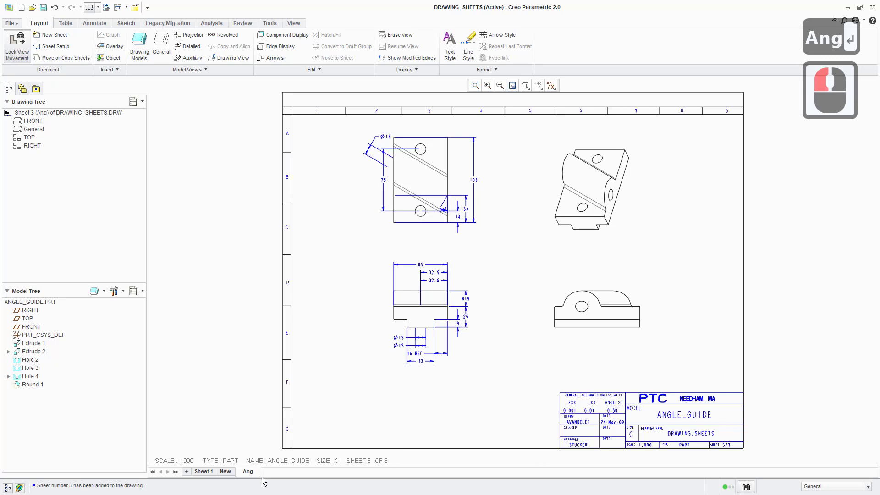
# - Rename Sheet 1, the sheet holding the cylinder bracket views, as Cyl
pyautogui.click(203, 472)
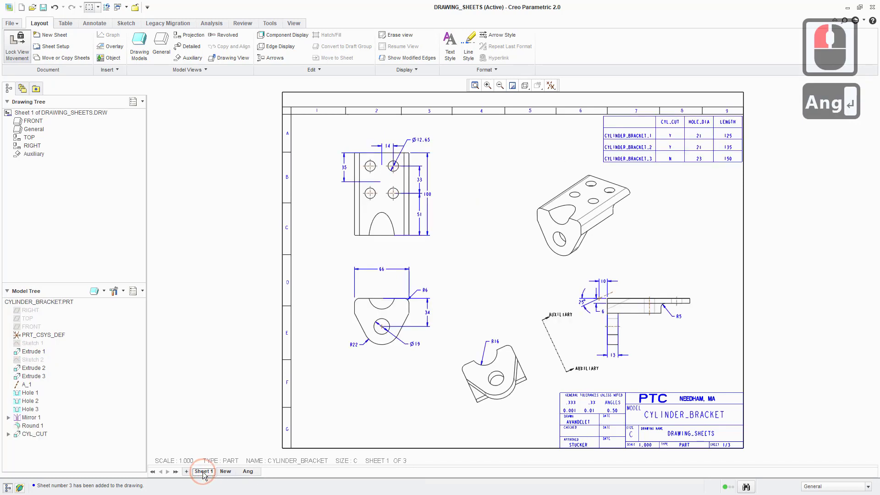
pyautogui.rightClick(204, 473)
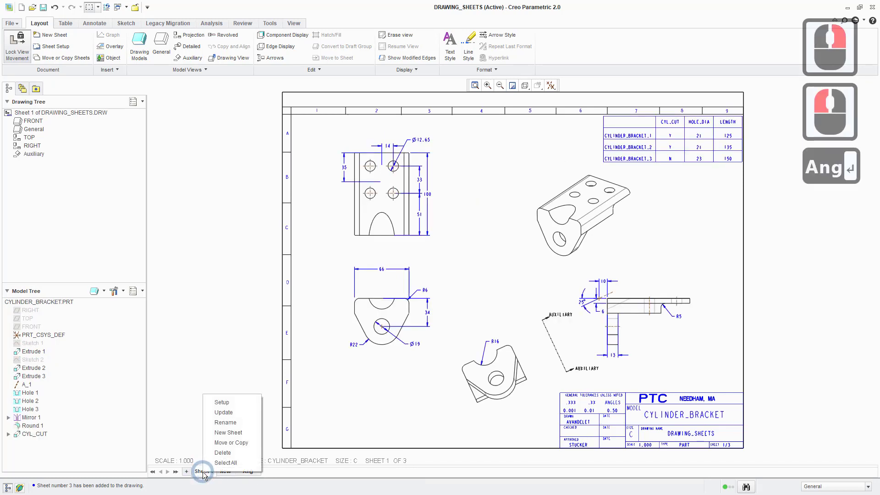
pyautogui.click(243, 423)
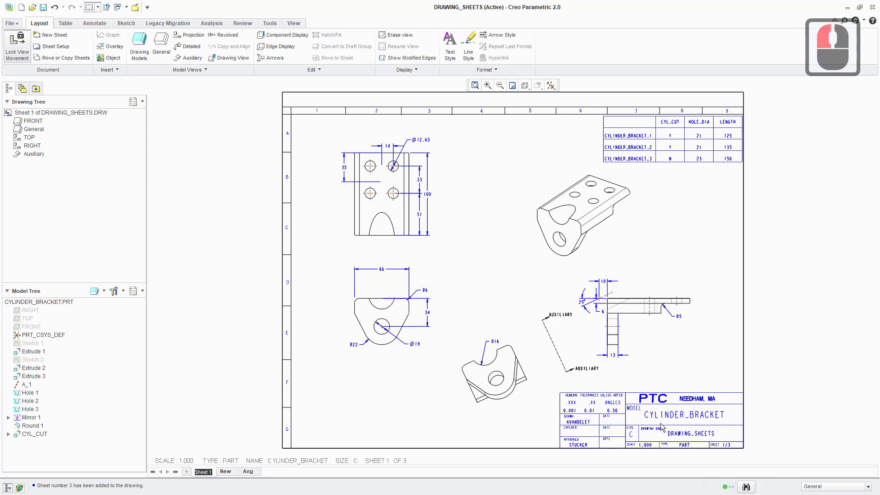
pyautogui.write('Cyl')
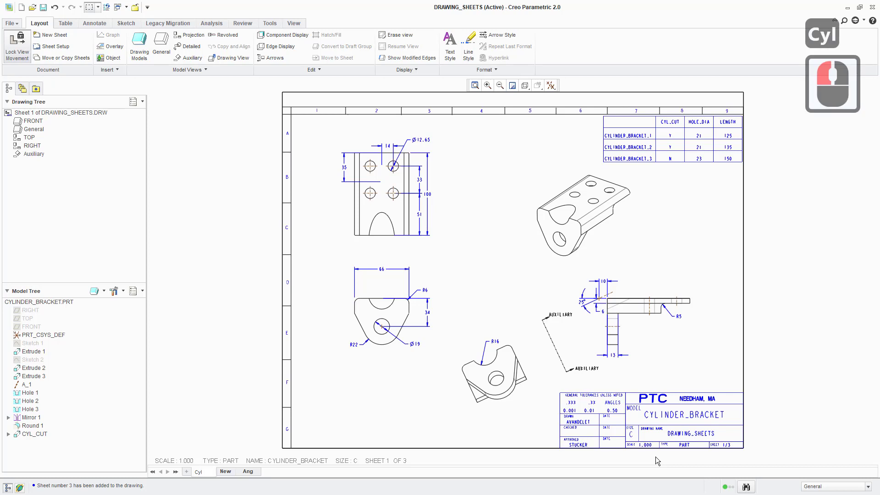
pyautogui.press('Return')
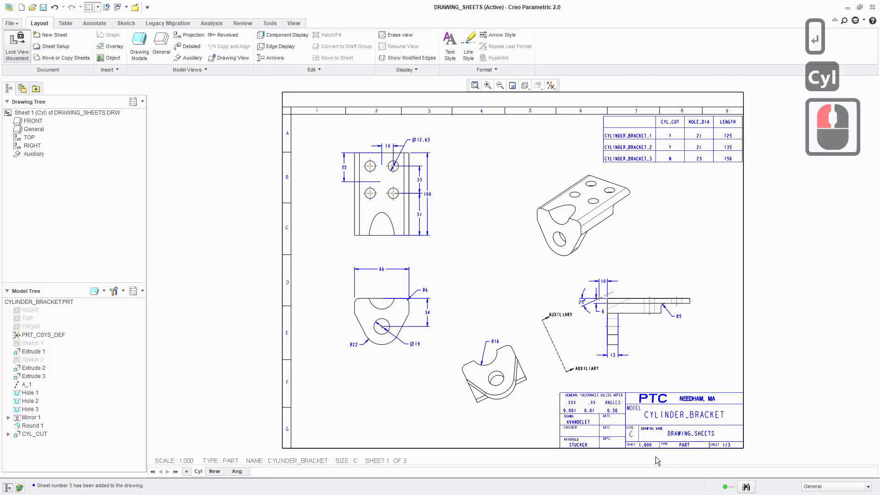
# - Look through the Cyl, New and Ang sheets to check their names, order and contents
pyautogui.click(214, 472)
pyautogui.click(237, 472)
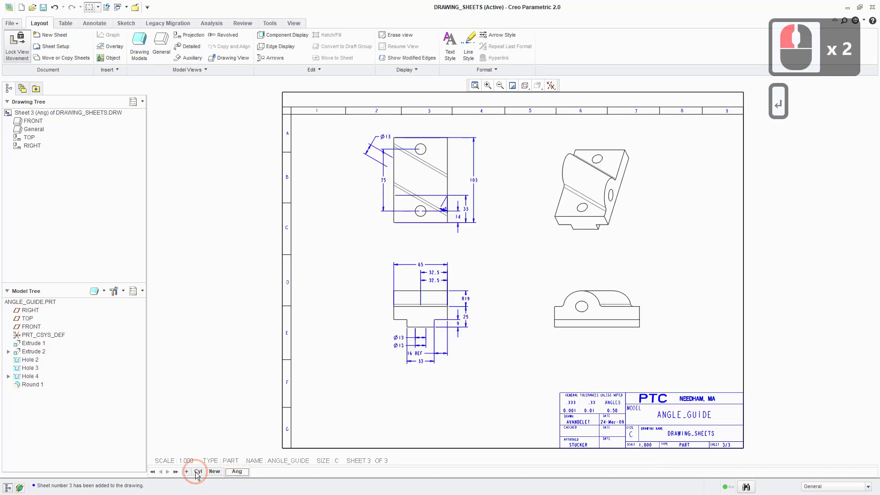
pyautogui.click(198, 472)
pyautogui.click(213, 472)
pyautogui.click(237, 471)
pyautogui.click(95, 441)
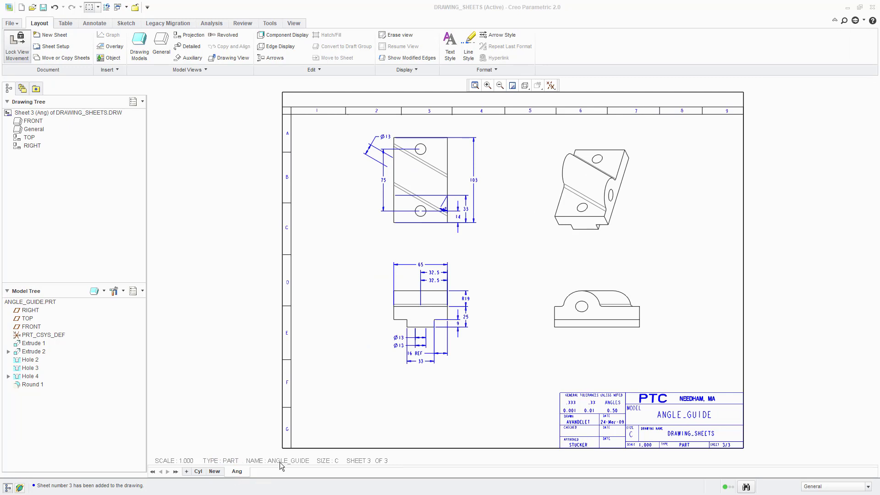
# - Create a copy of the Ang sheet inserted after Ang, leaving the your_name parameter blank
pyautogui.click(238, 473)
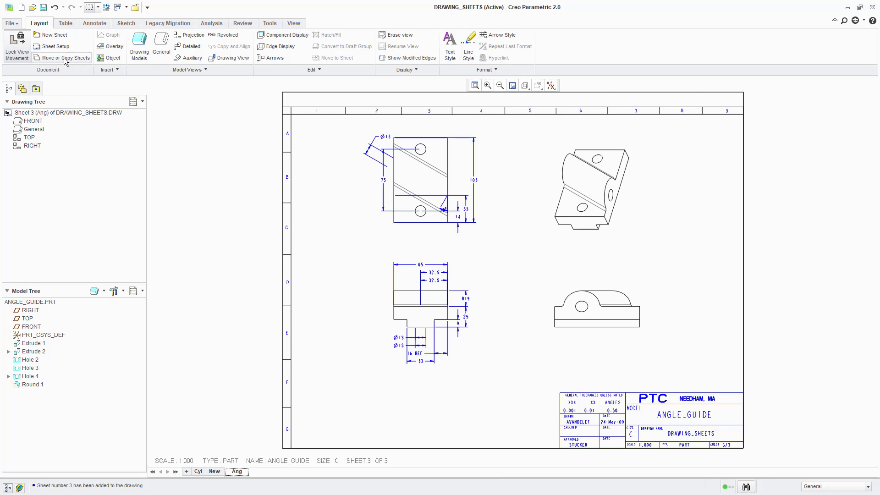
pyautogui.rightClick(238, 473)
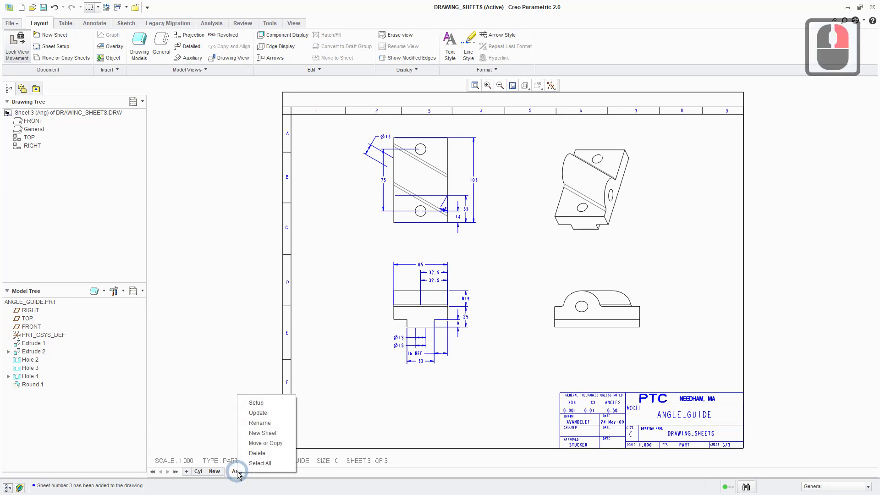
pyautogui.click(261, 444)
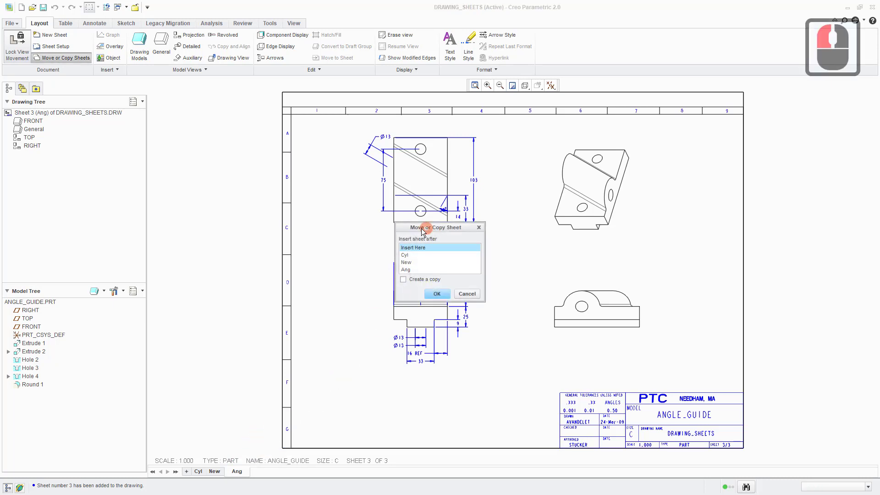
pyautogui.moveTo(426, 232); pyautogui.dragTo(223, 245)
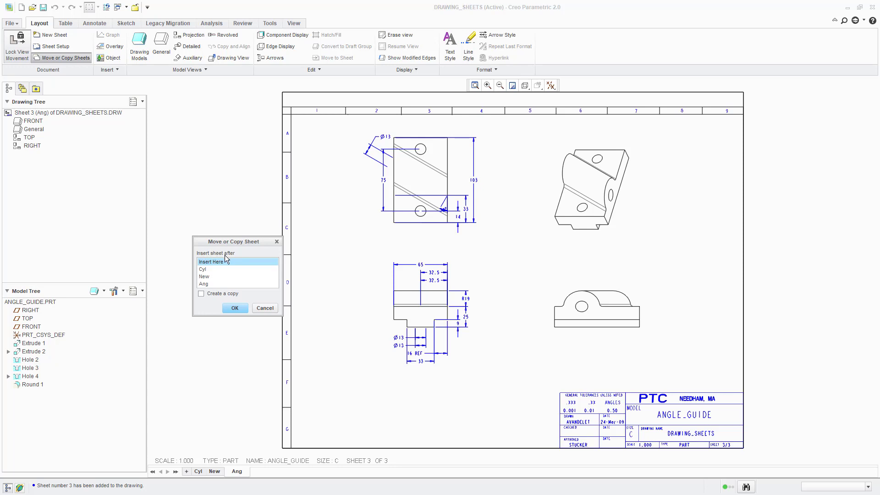
pyautogui.click(206, 284)
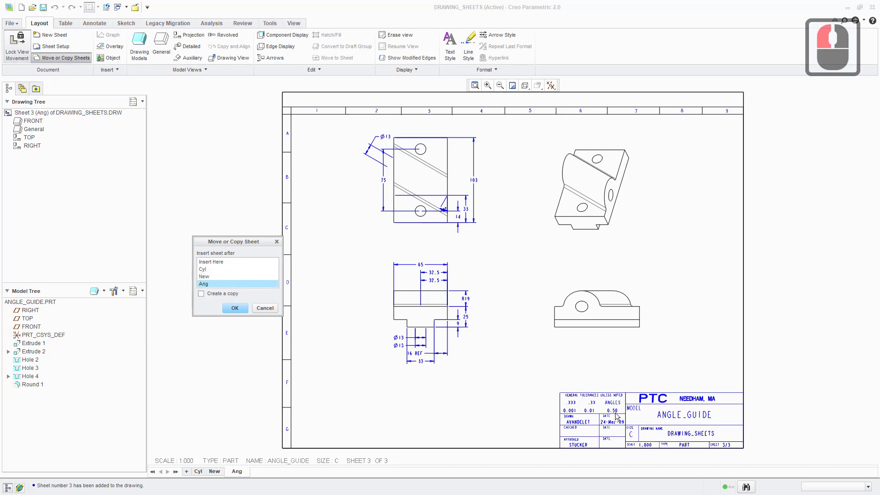
pyautogui.click(201, 295)
pyautogui.click(234, 308)
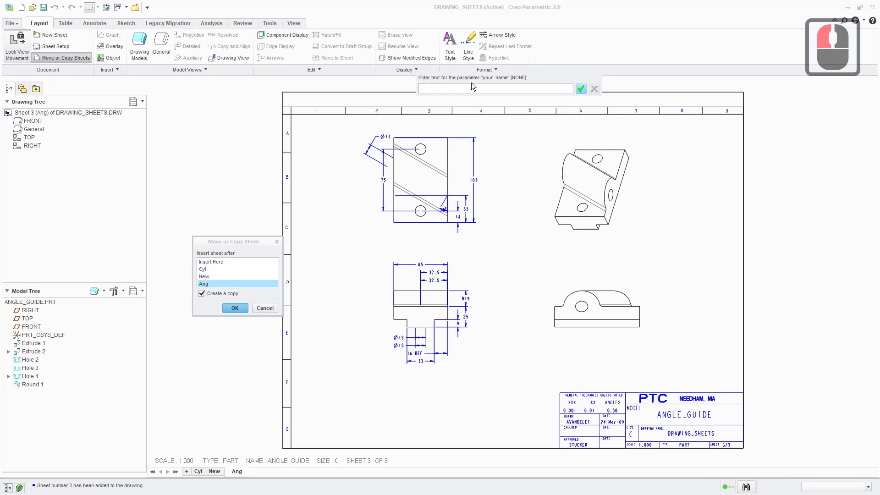
pyautogui.click(581, 88)
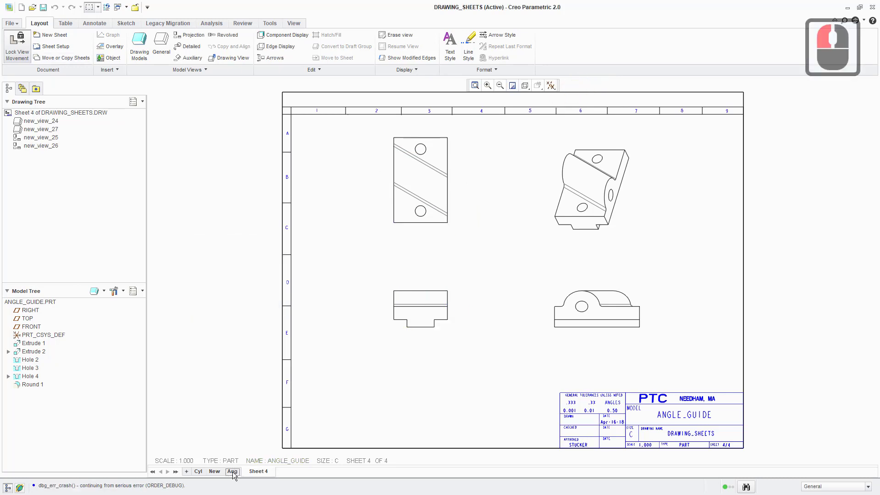
# - Compare the copied Sheet 4 with the original Ang sheet, checking dimensions, views and drawing tree names
pyautogui.click(259, 474)
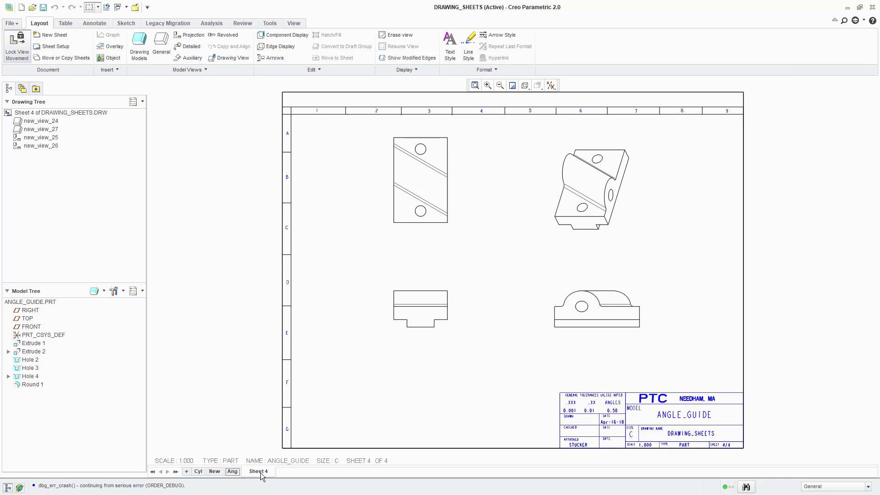
pyautogui.click(232, 471)
pyautogui.click(259, 473)
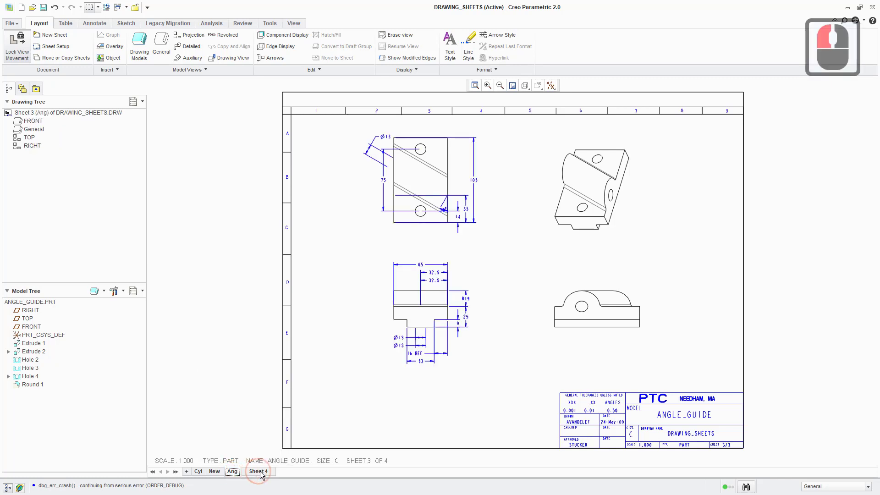
pyautogui.click(233, 471)
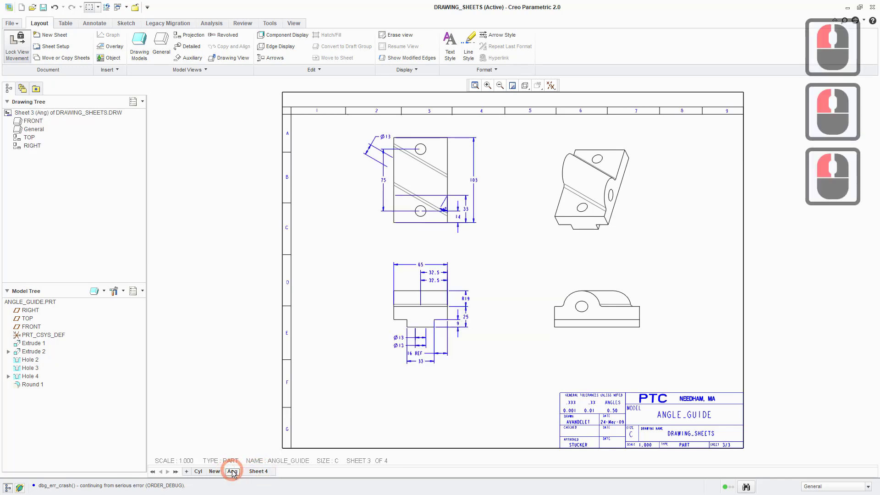
pyautogui.click(258, 472)
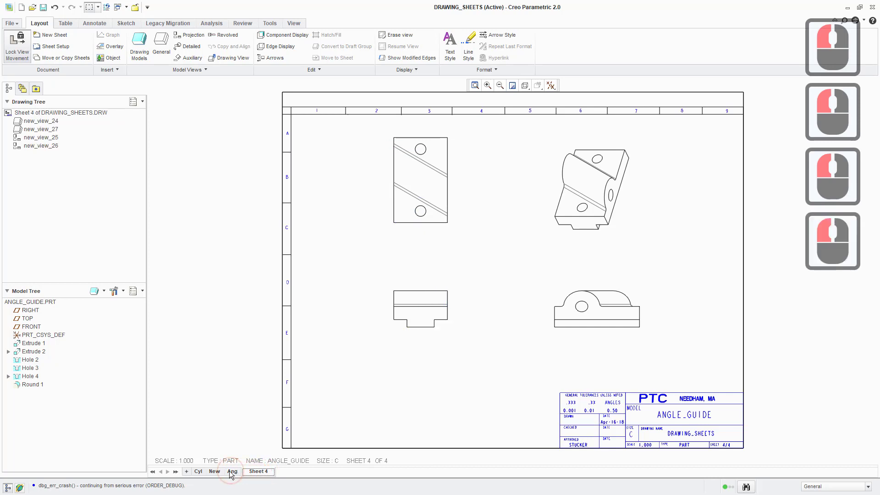
pyautogui.click(233, 472)
pyautogui.click(258, 472)
pyautogui.click(369, 197)
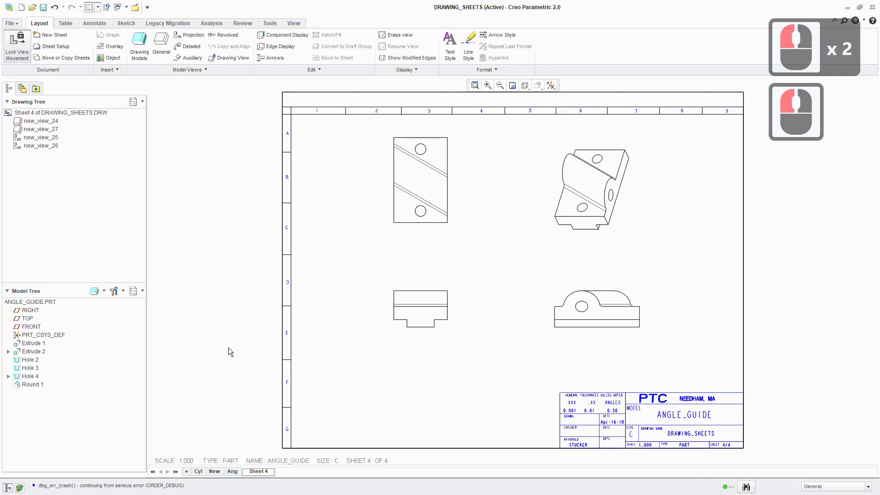
pyautogui.click(232, 472)
pyautogui.click(255, 475)
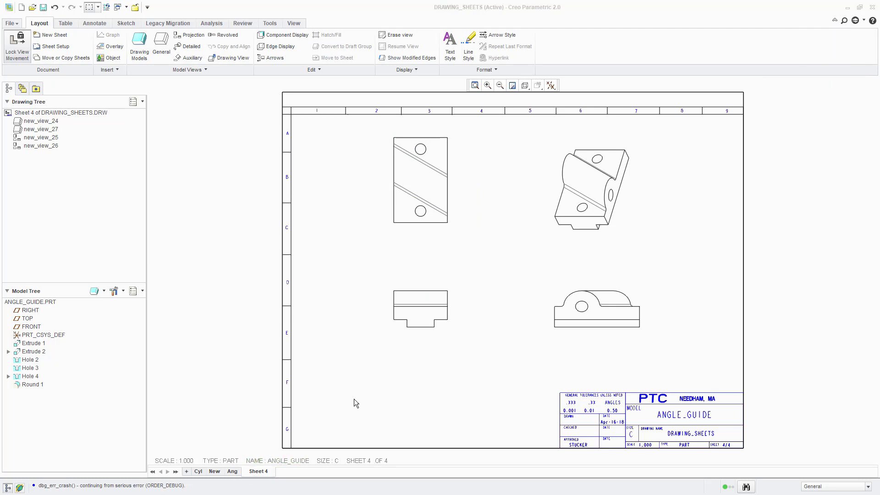
pyautogui.click(237, 473)
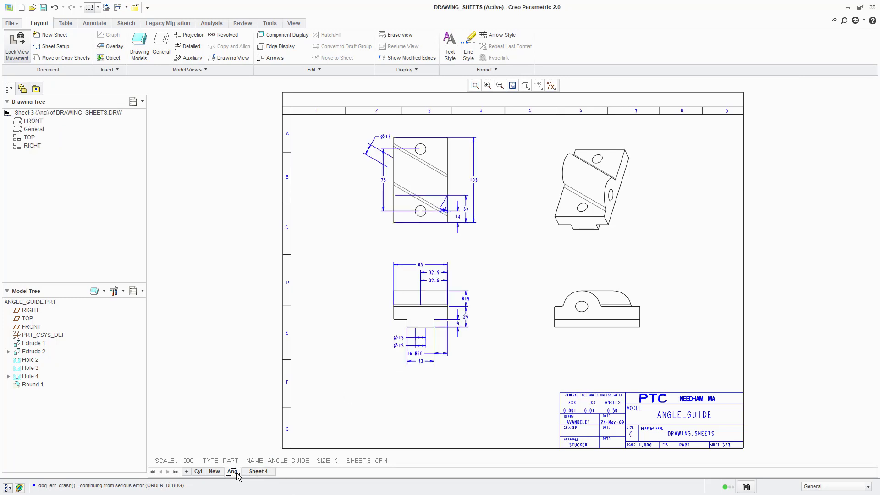
# - Delete Sheet 4, the copy of the Ang sheet, and check the remaining Cyl and Ang sheets
pyautogui.click(261, 472)
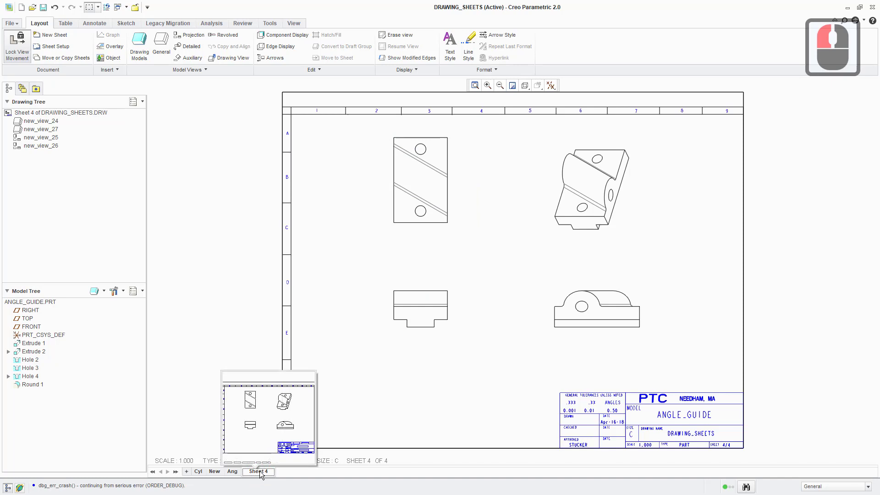
pyautogui.rightClick(262, 473)
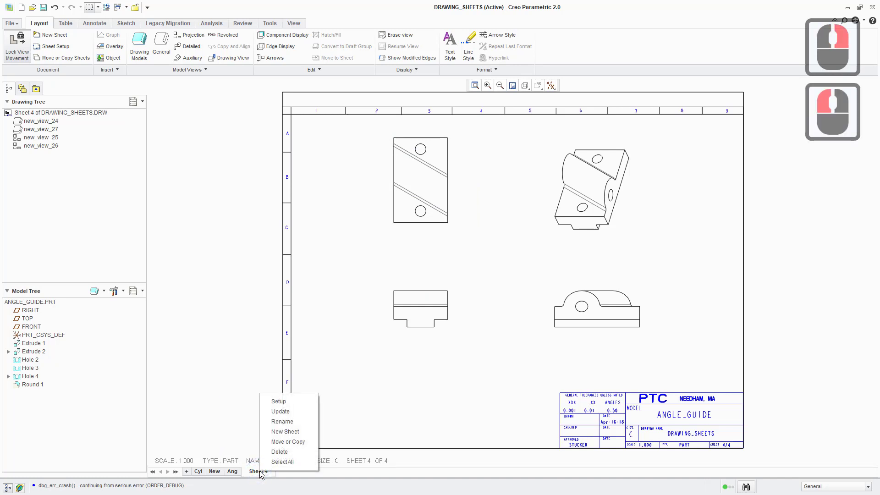
pyautogui.click(283, 452)
pyautogui.click(420, 262)
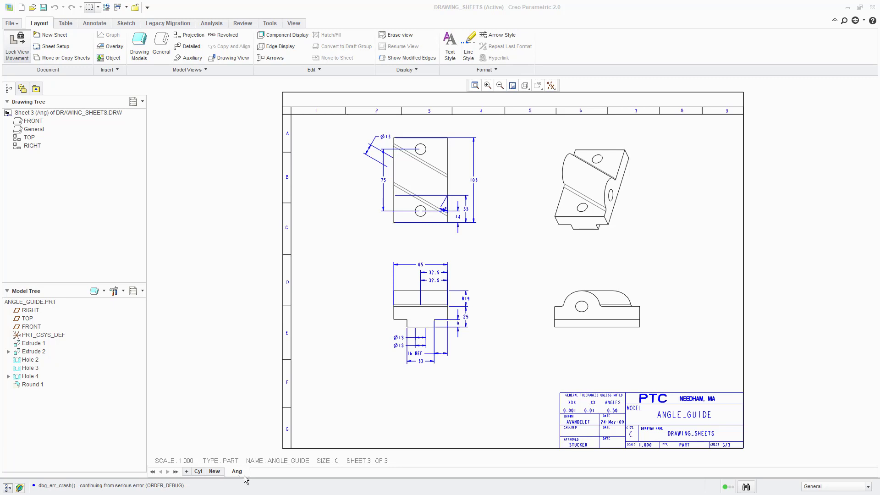
pyautogui.click(199, 471)
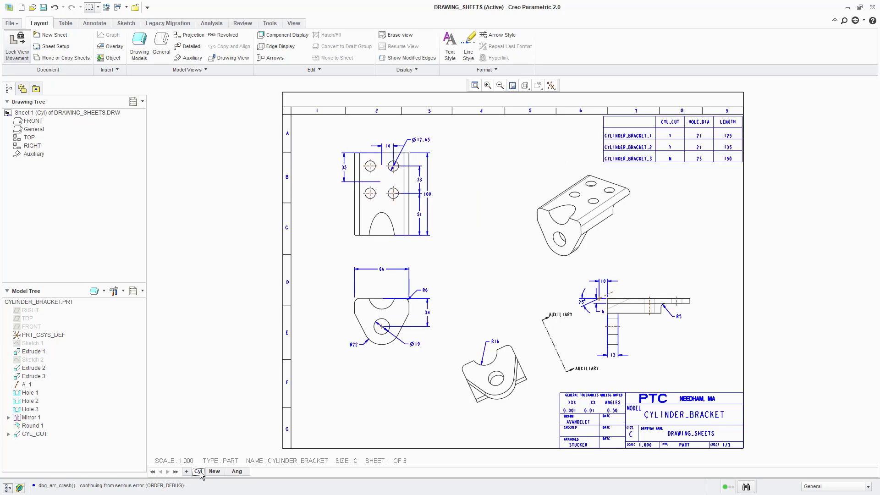
pyautogui.click(242, 473)
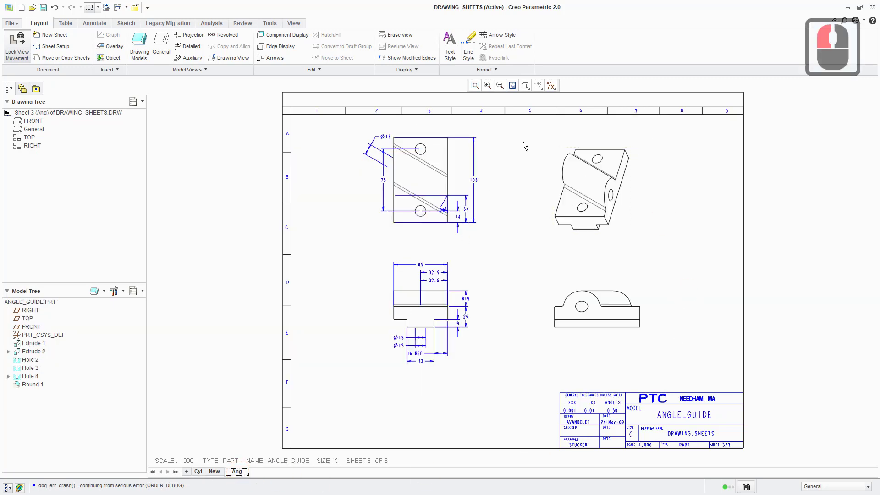
# - Change the format of the New sheet to C Size in the sheet setup
pyautogui.click(217, 473)
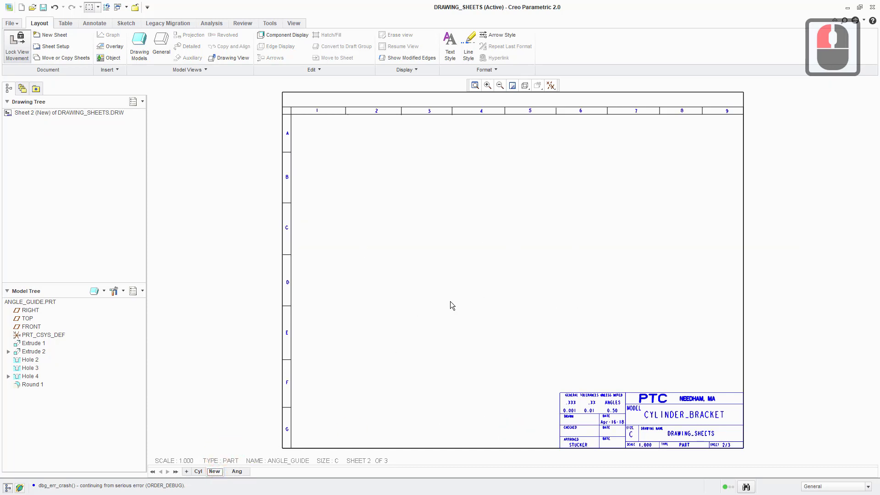
pyautogui.click(329, 464)
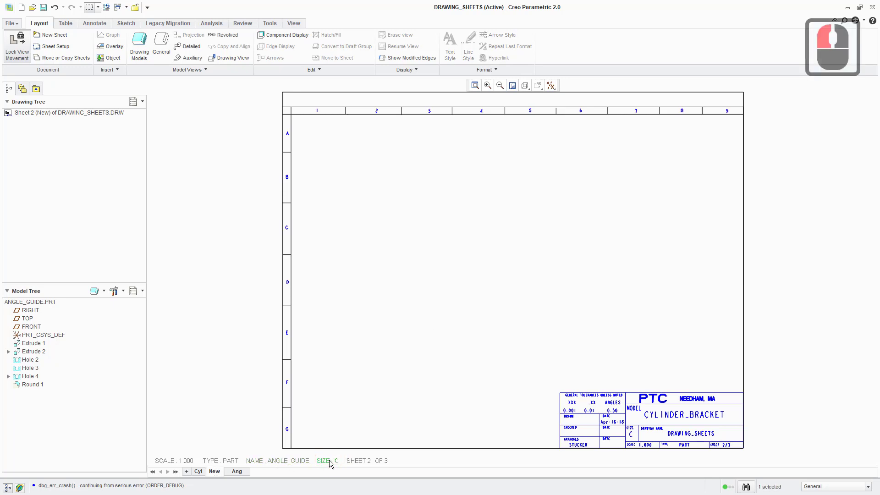
pyautogui.doubleClick(329, 464)
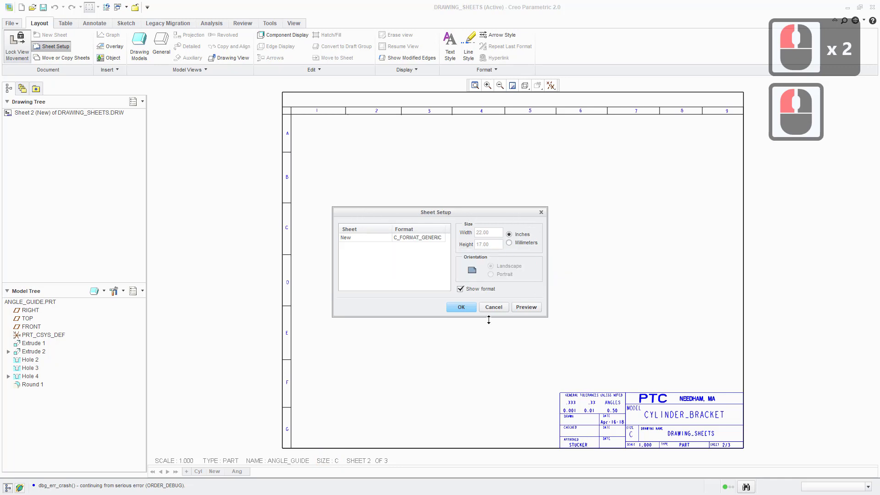
pyautogui.click(407, 238)
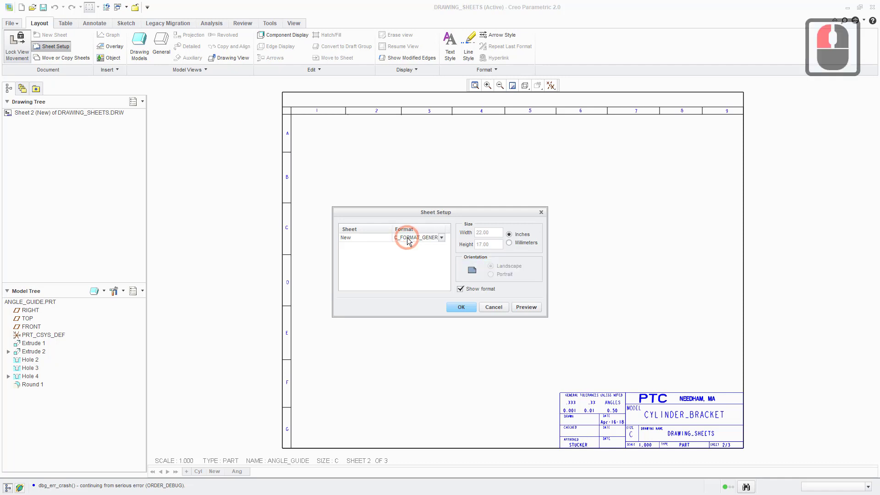
pyautogui.click(442, 238)
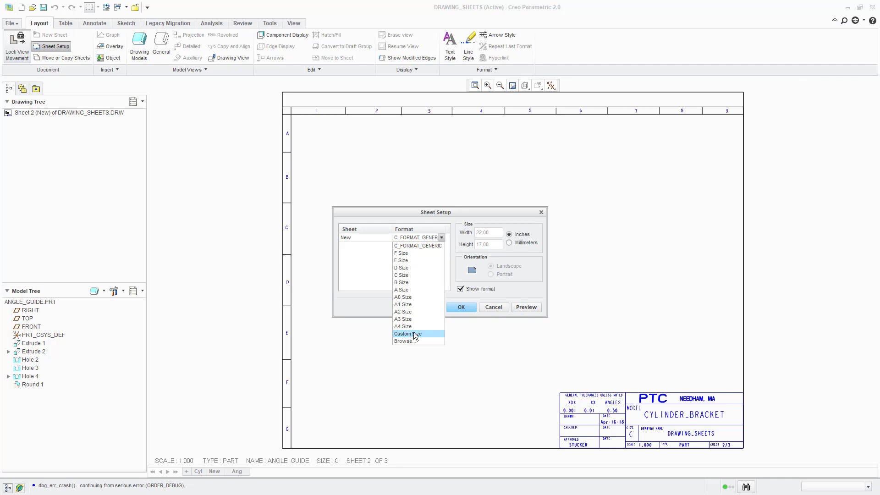
pyautogui.click(417, 275)
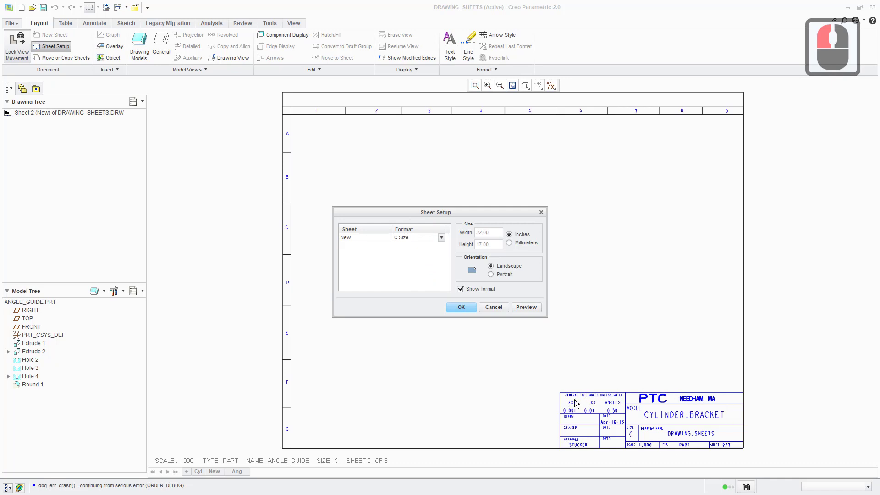
pyautogui.click(465, 309)
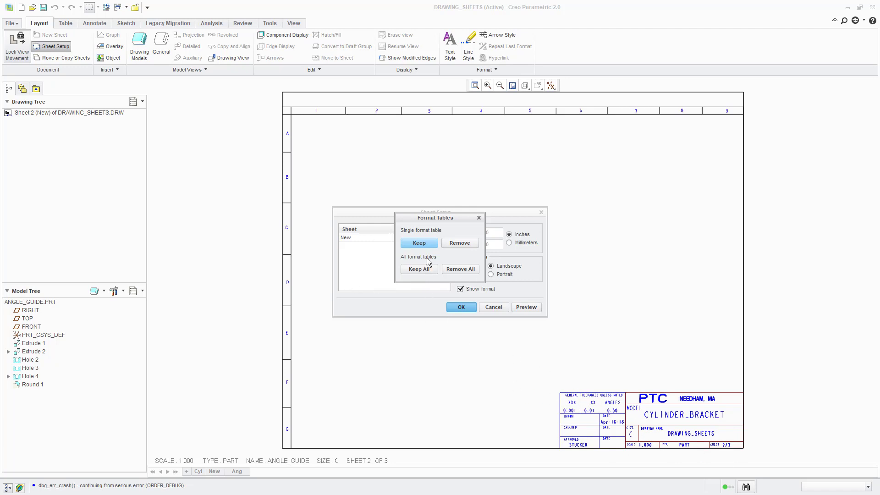
# - Remove all format tables from the New sheet and finish the sheet setup
pyautogui.click(461, 269)
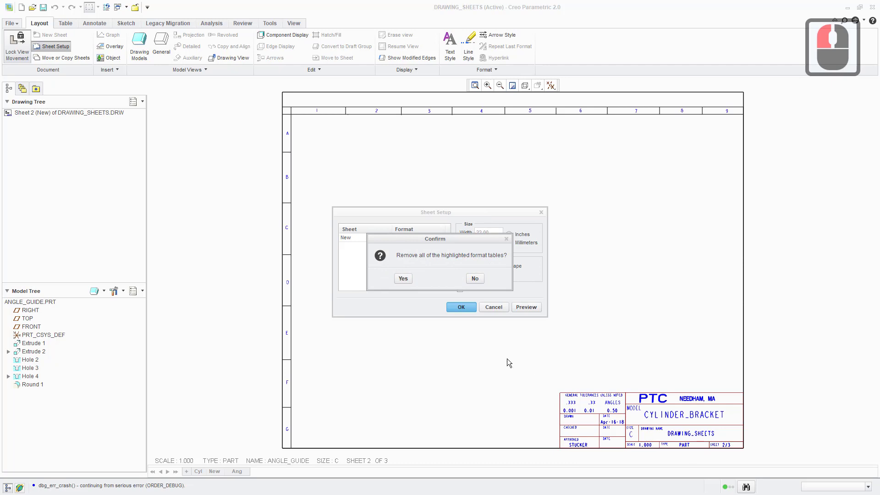
pyautogui.click(403, 278)
pyautogui.click(467, 307)
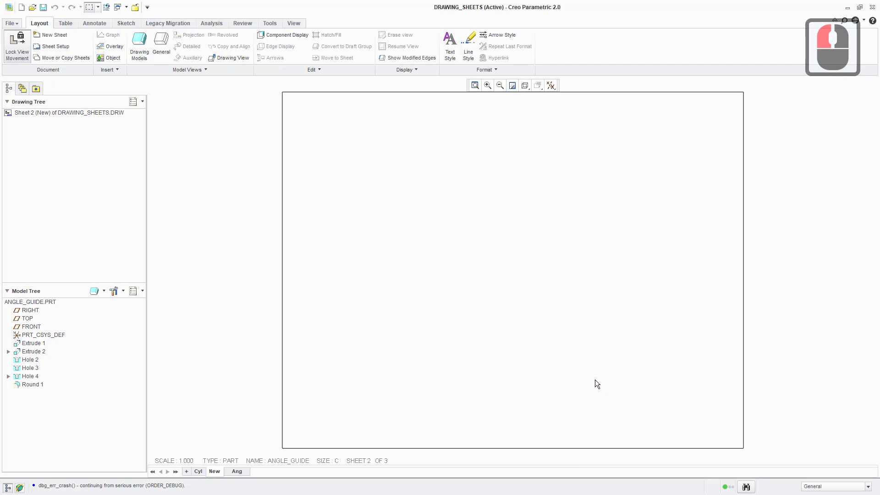